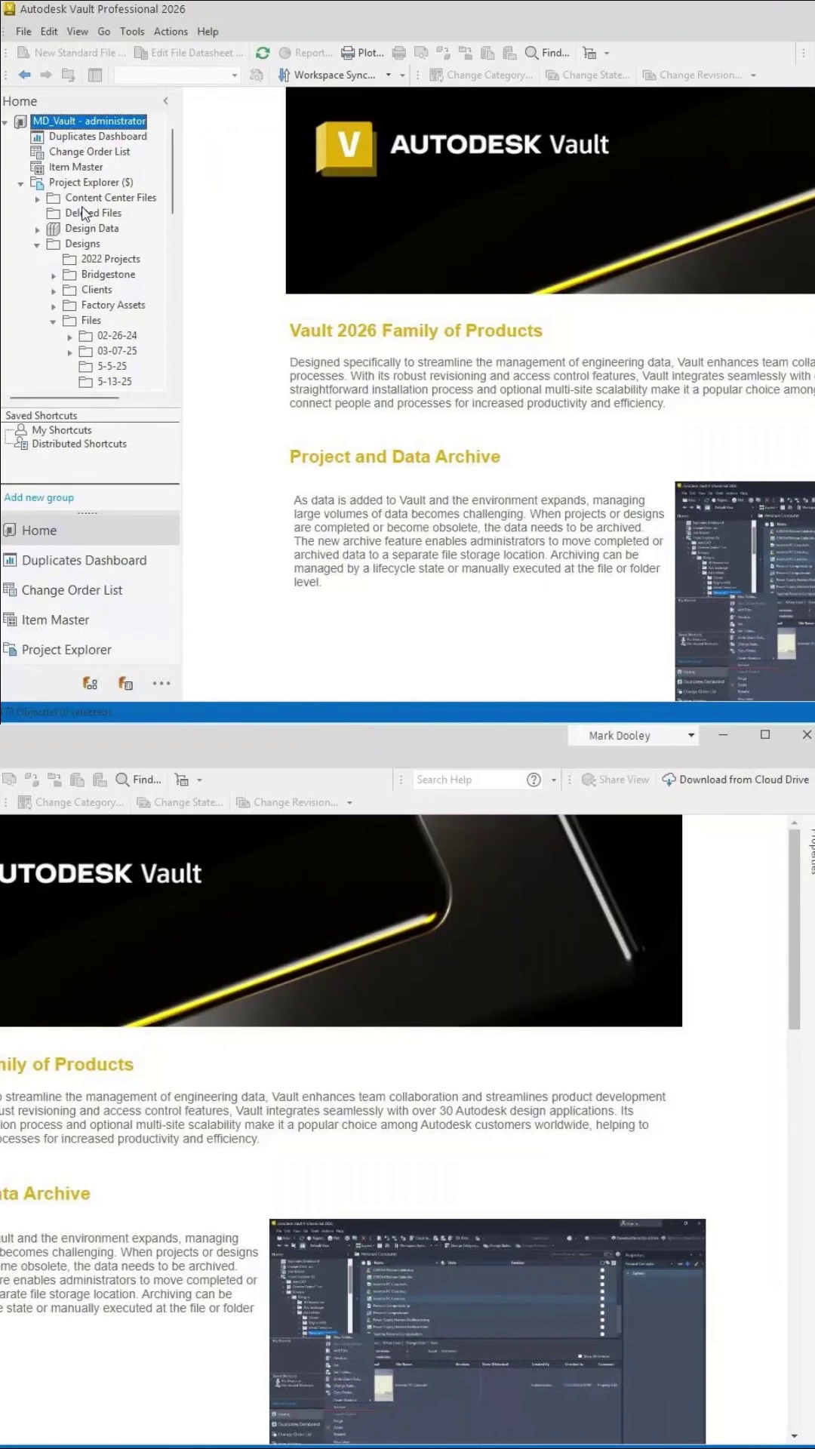
scroll(62, 146, down, 1)
scroll(63, 145, down, 5)
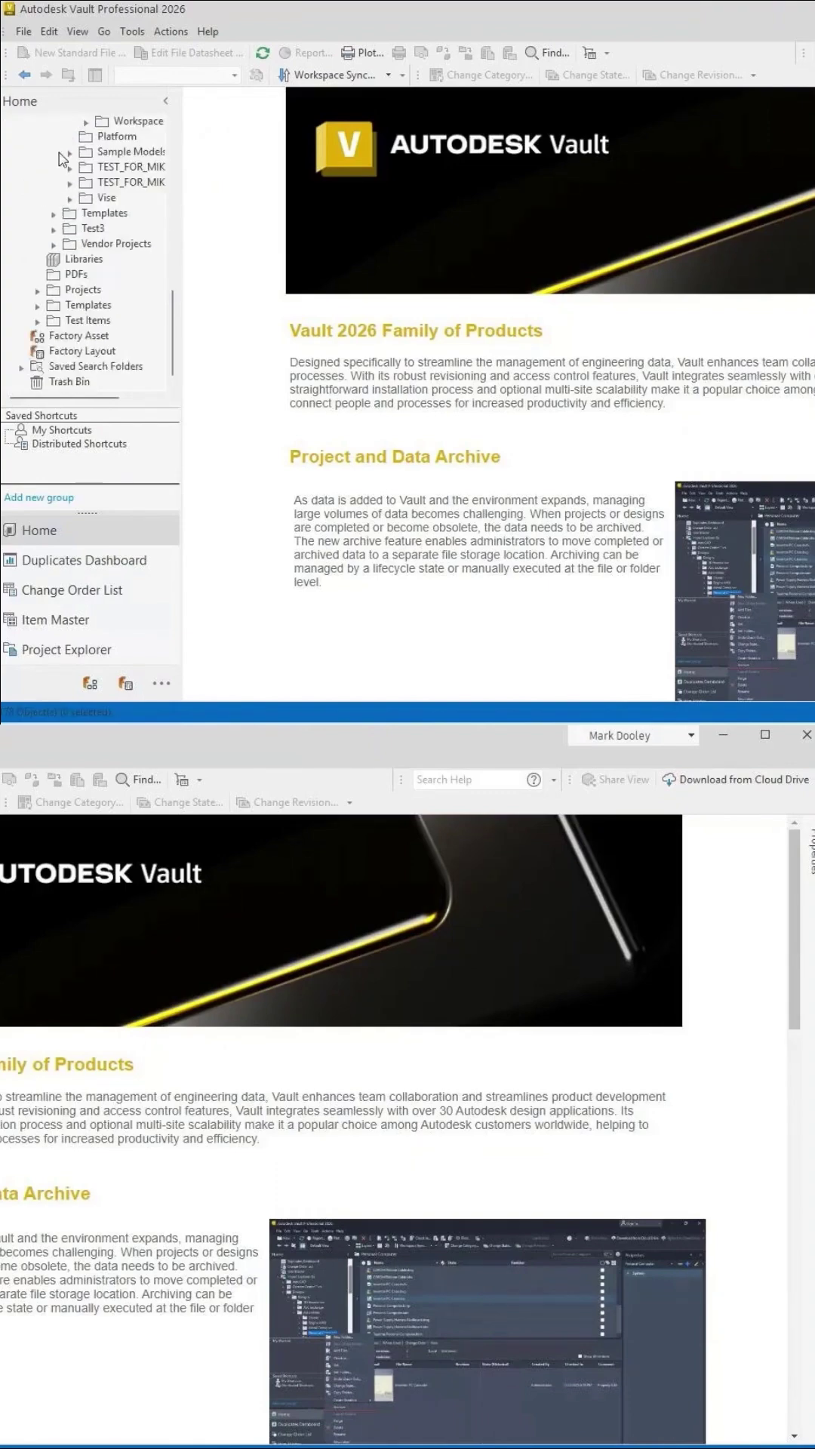
Open the Trash Bin node at the bottom of the navigation tree.
click(70, 382)
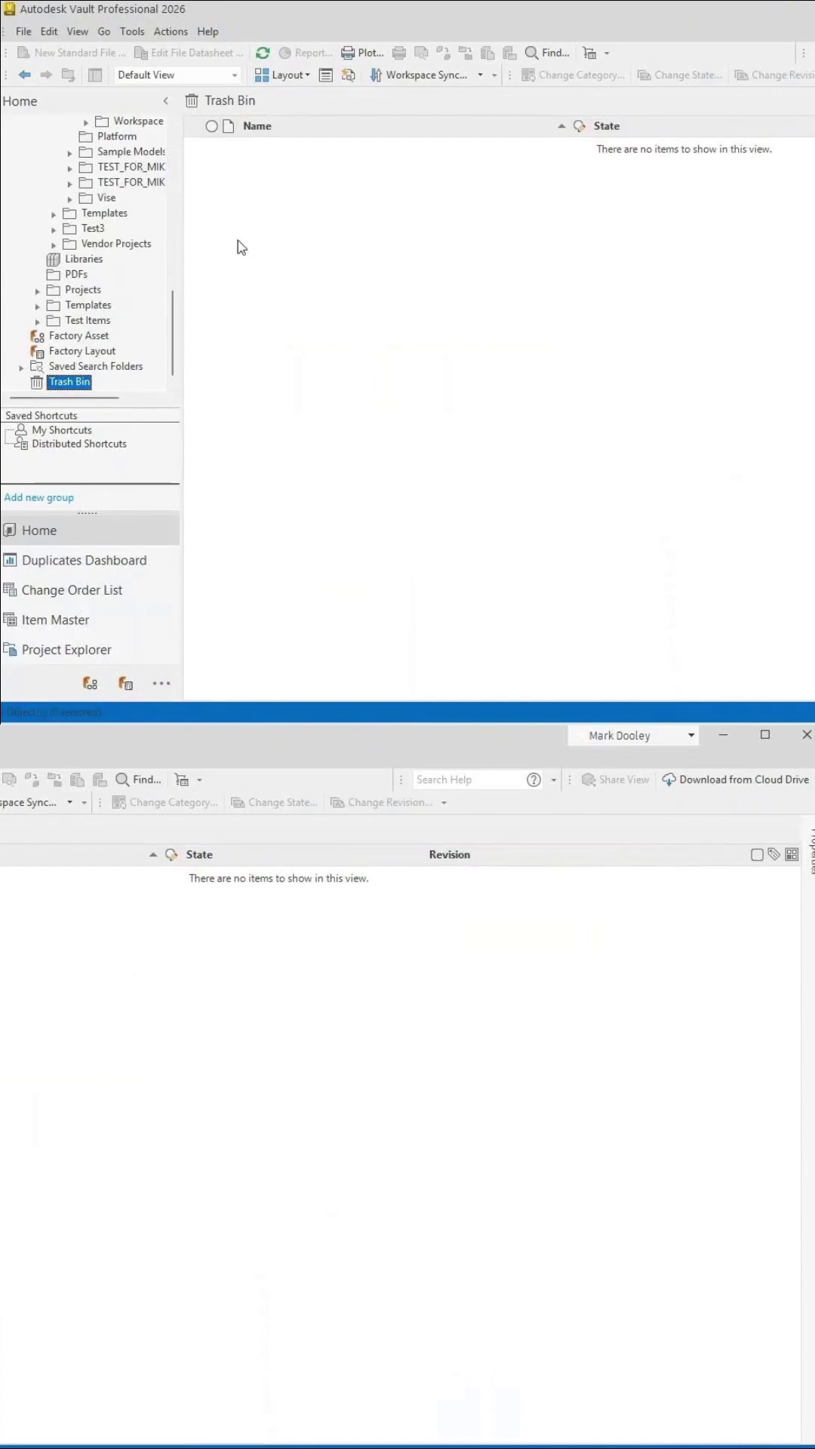
scroll(114, 255, up, 3)
scroll(113, 255, up, 3)
scroll(113, 255, up, 2)
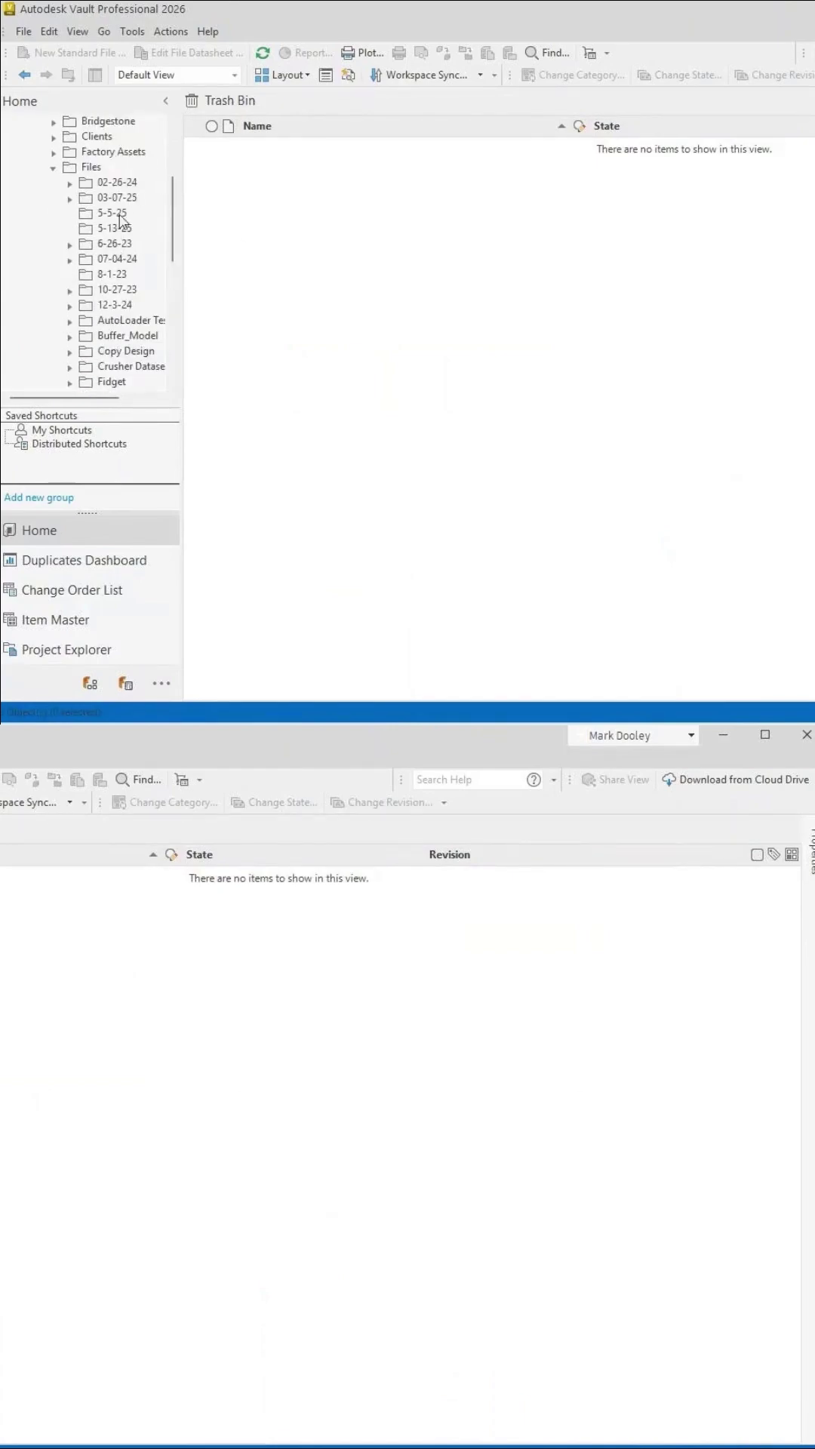
Delete Test For DR.ipt from the 5-13-25 folder, confirming Send to Trash Bin.
click(114, 228)
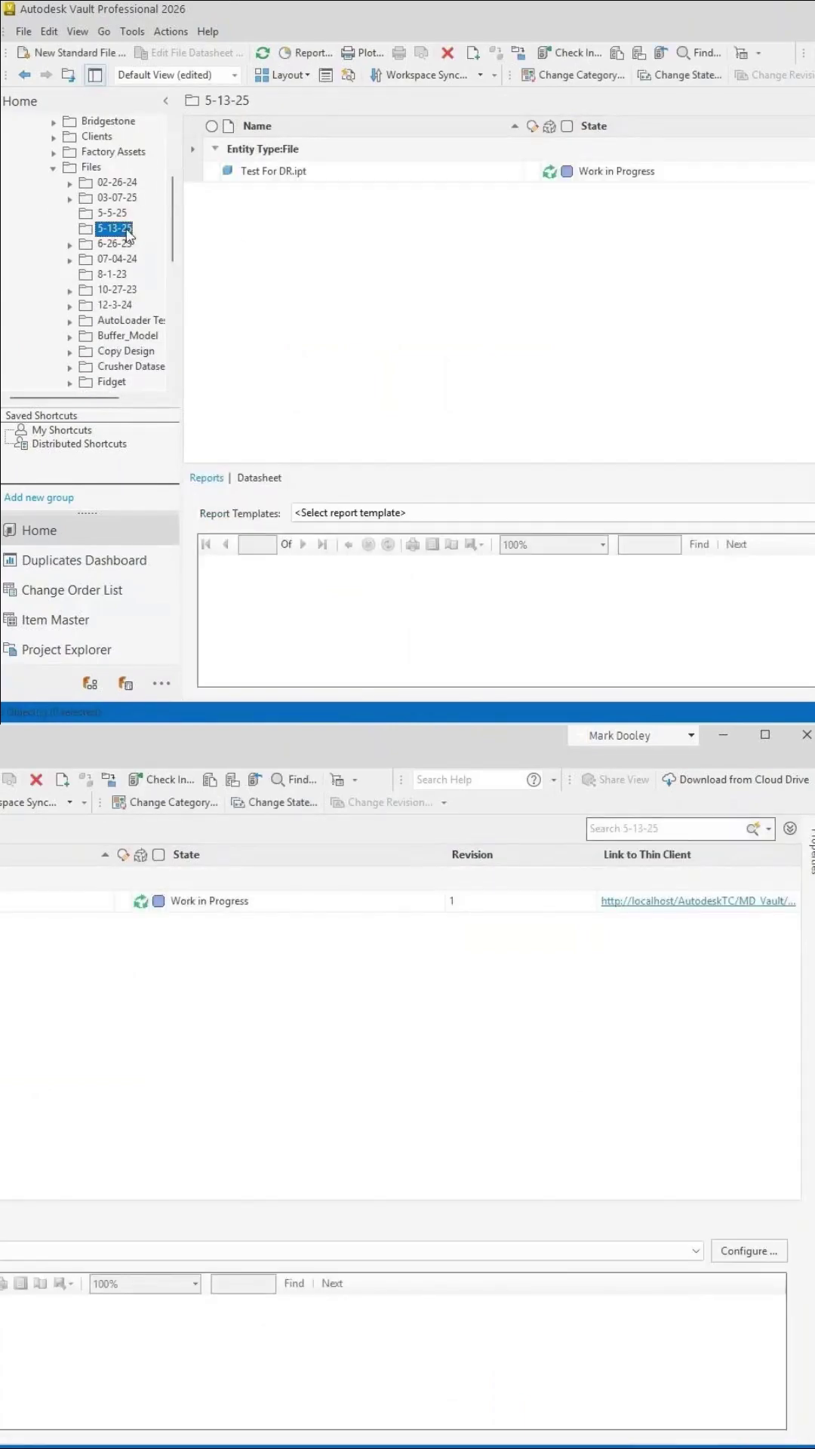
click(290, 177)
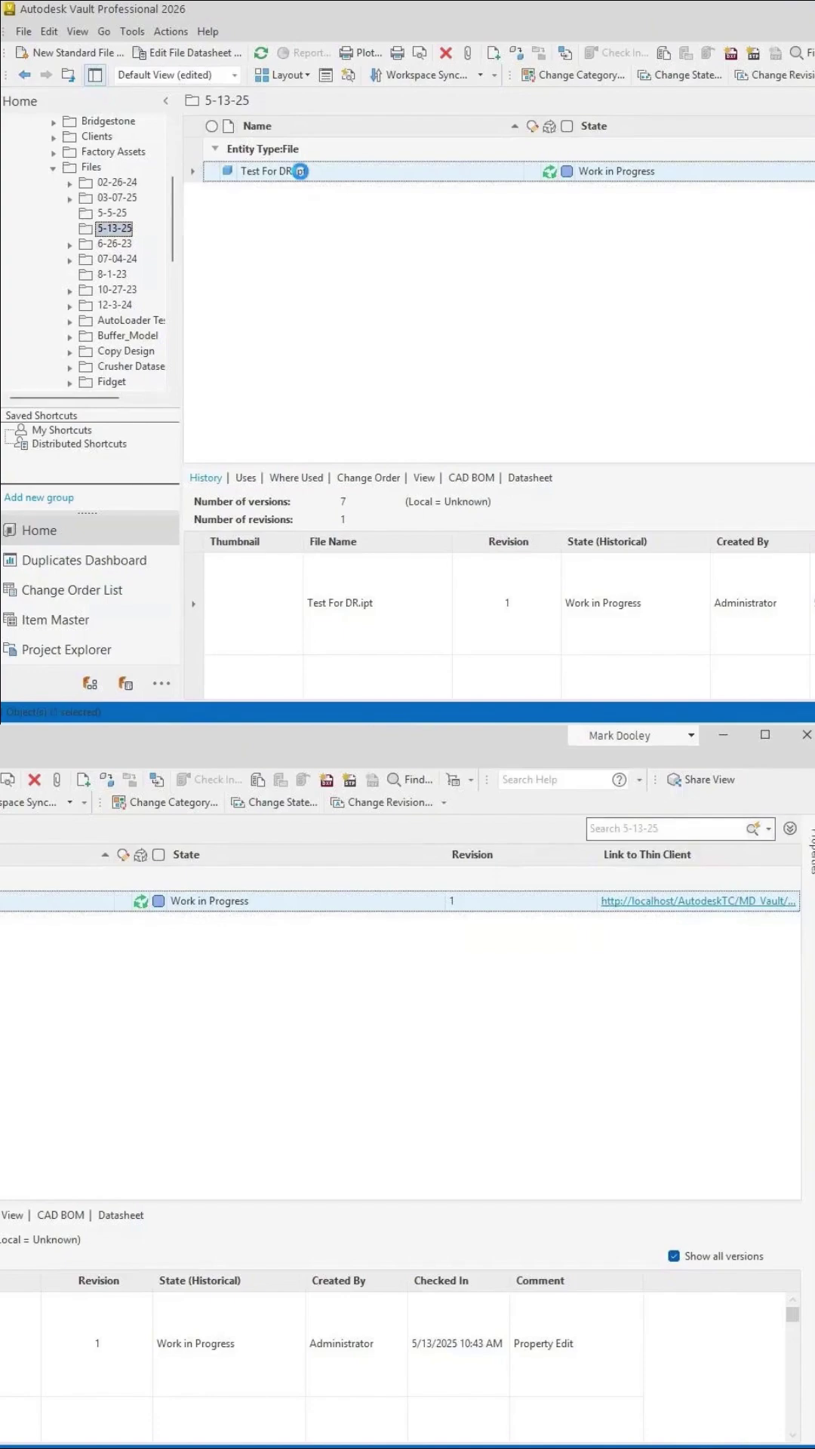
key(Delete)
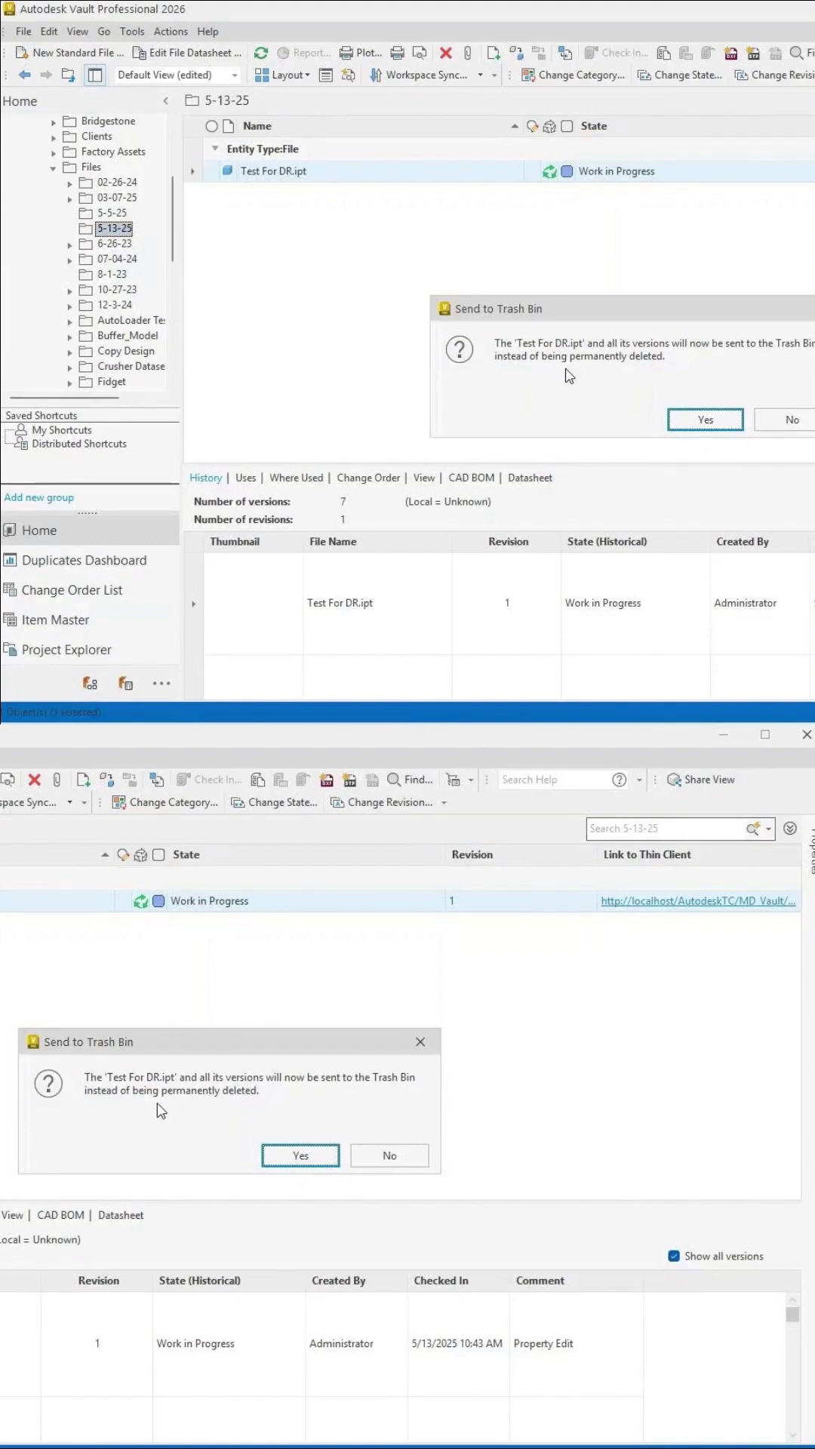
click(705, 420)
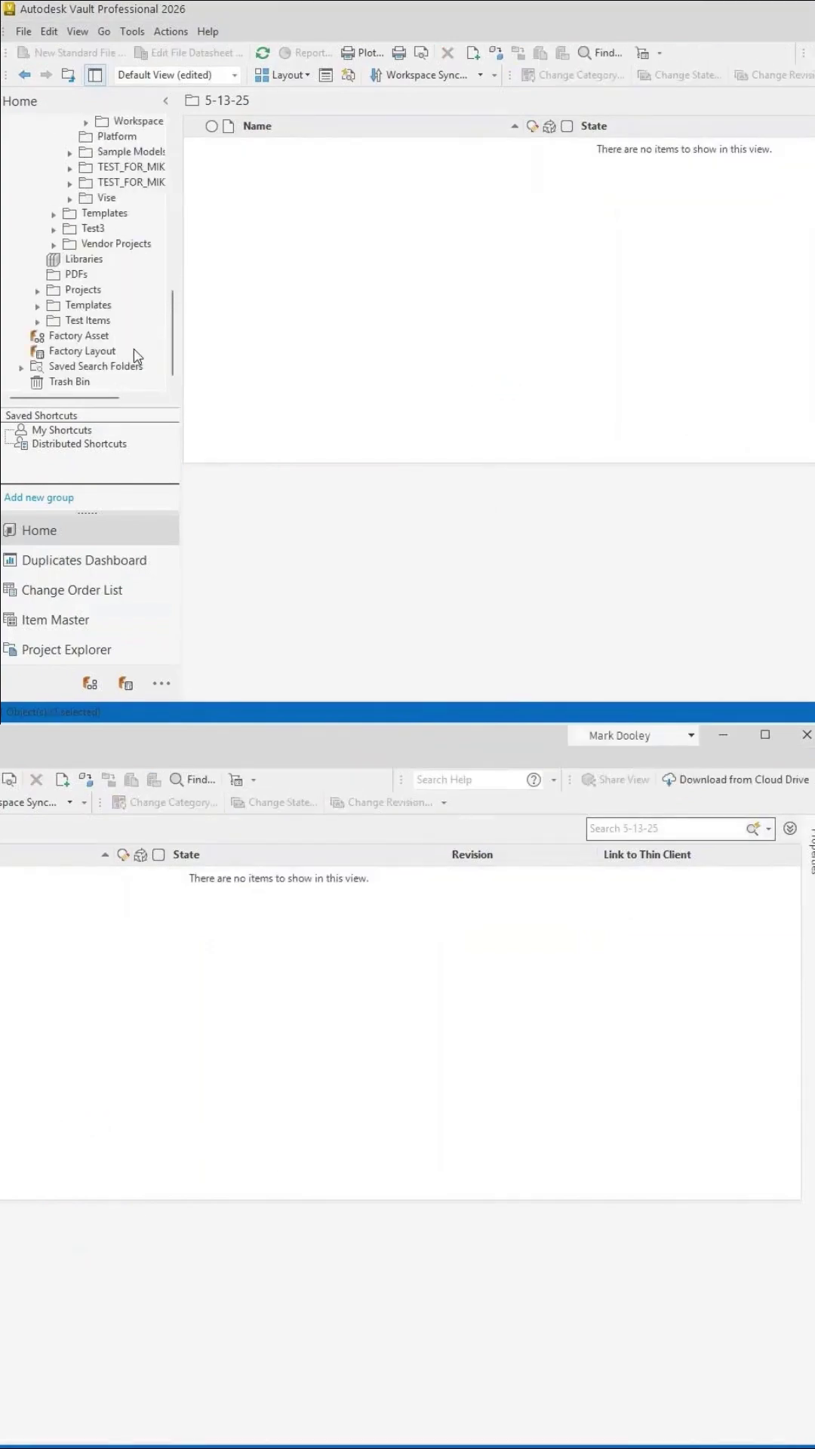
Restore Test For DR.ipt from the Trash Bin to the 5-13-25 folder.
click(69, 381)
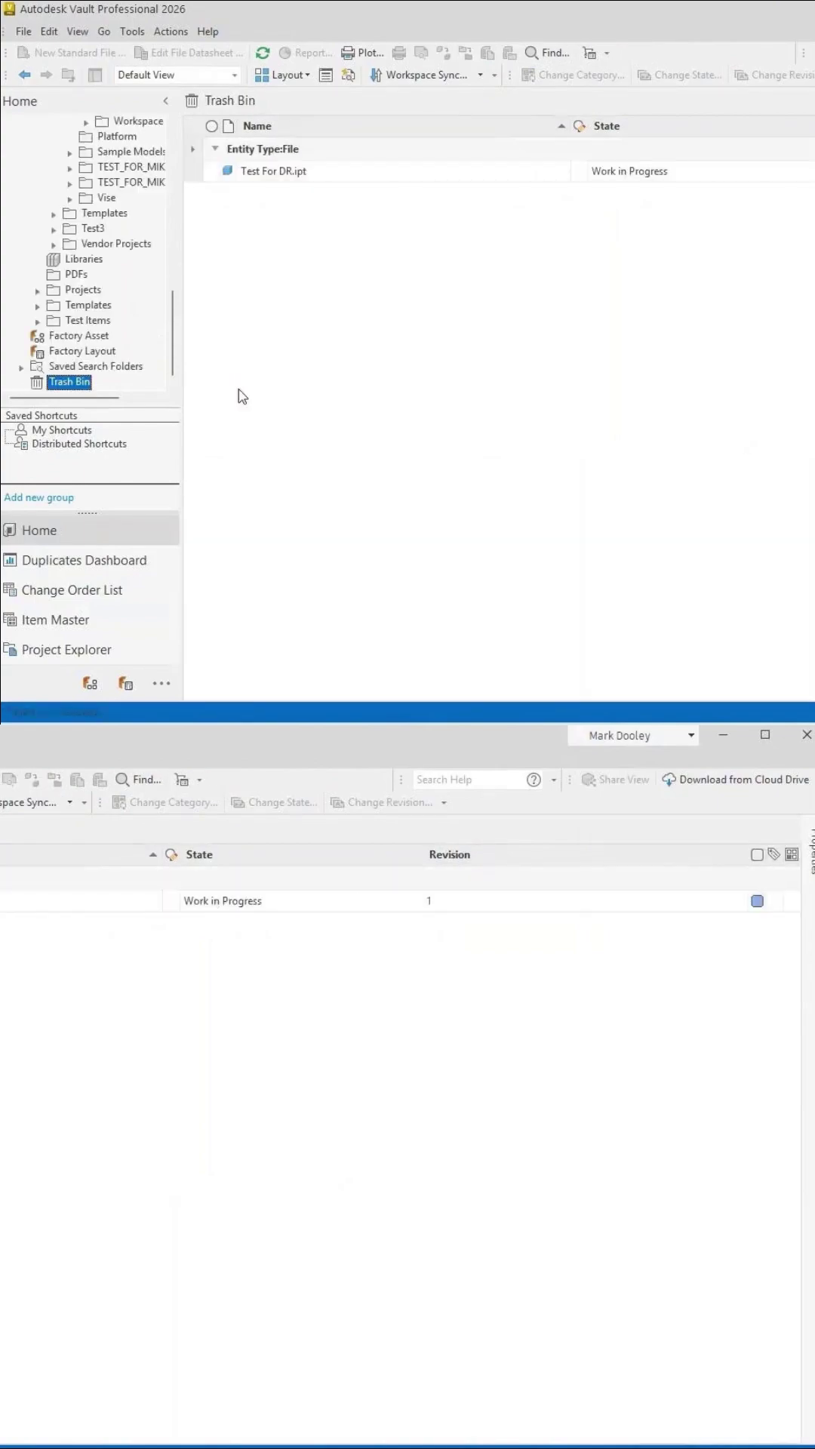
click(330, 177)
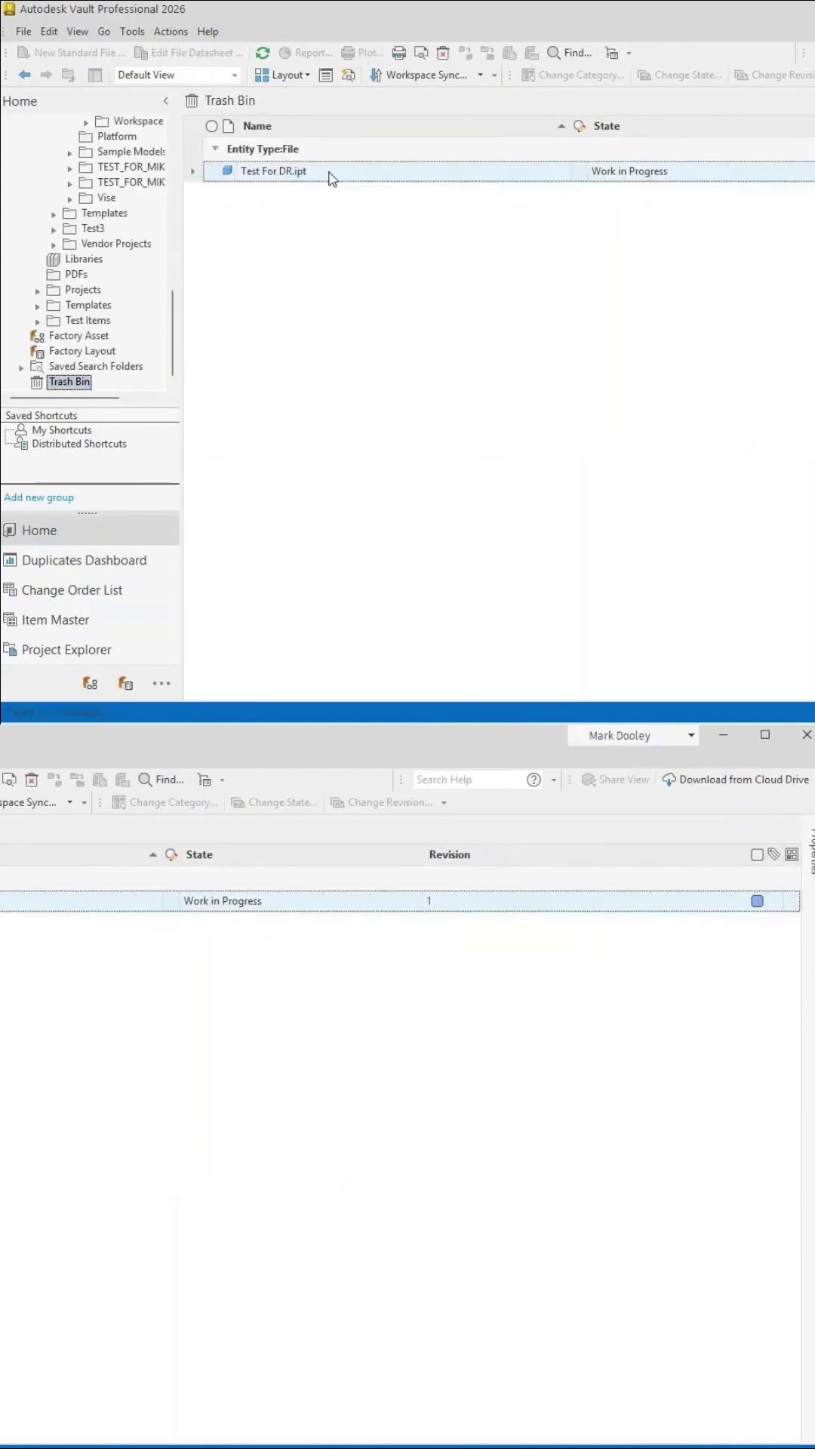
right_click(330, 177)
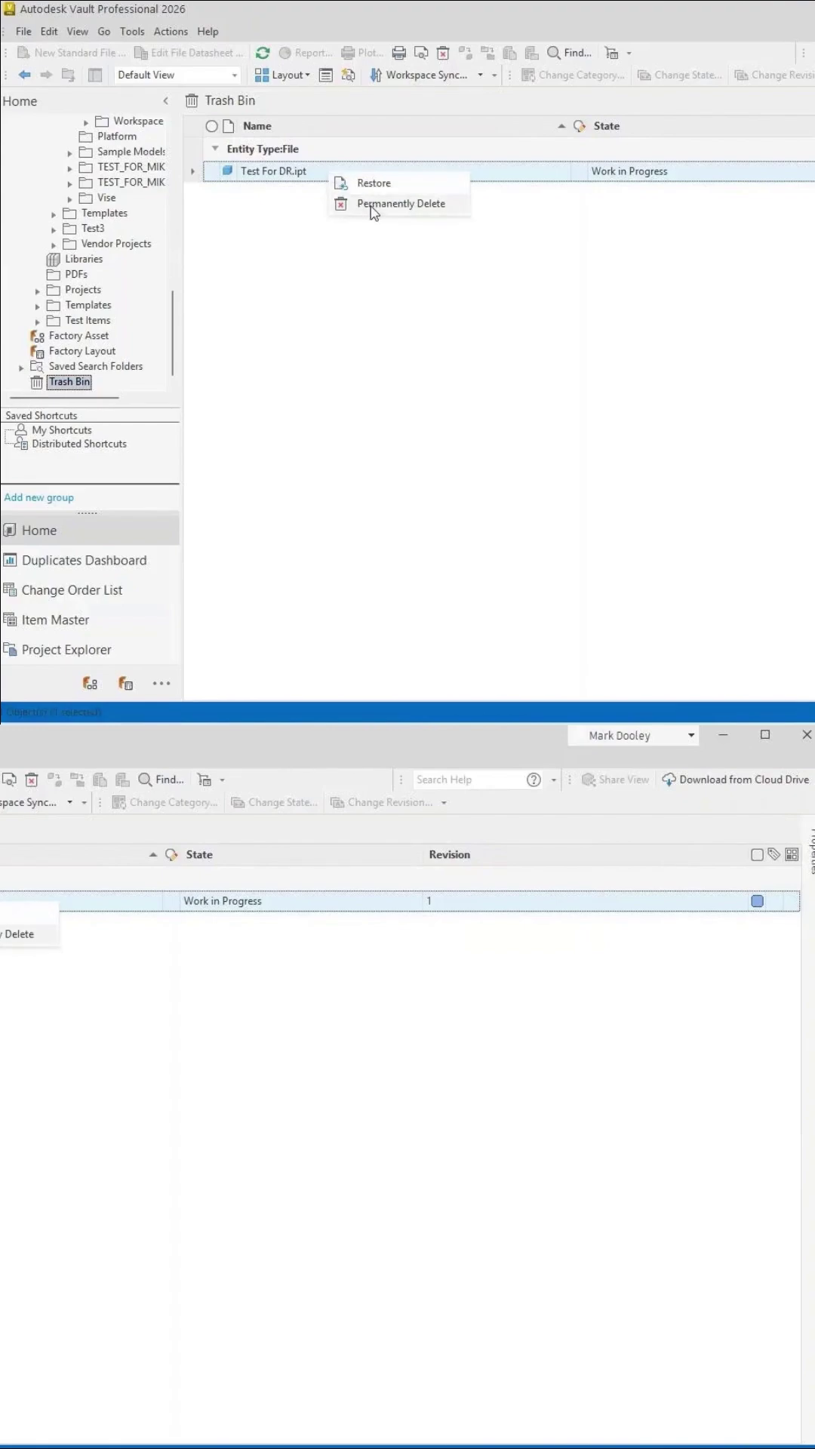
click(374, 183)
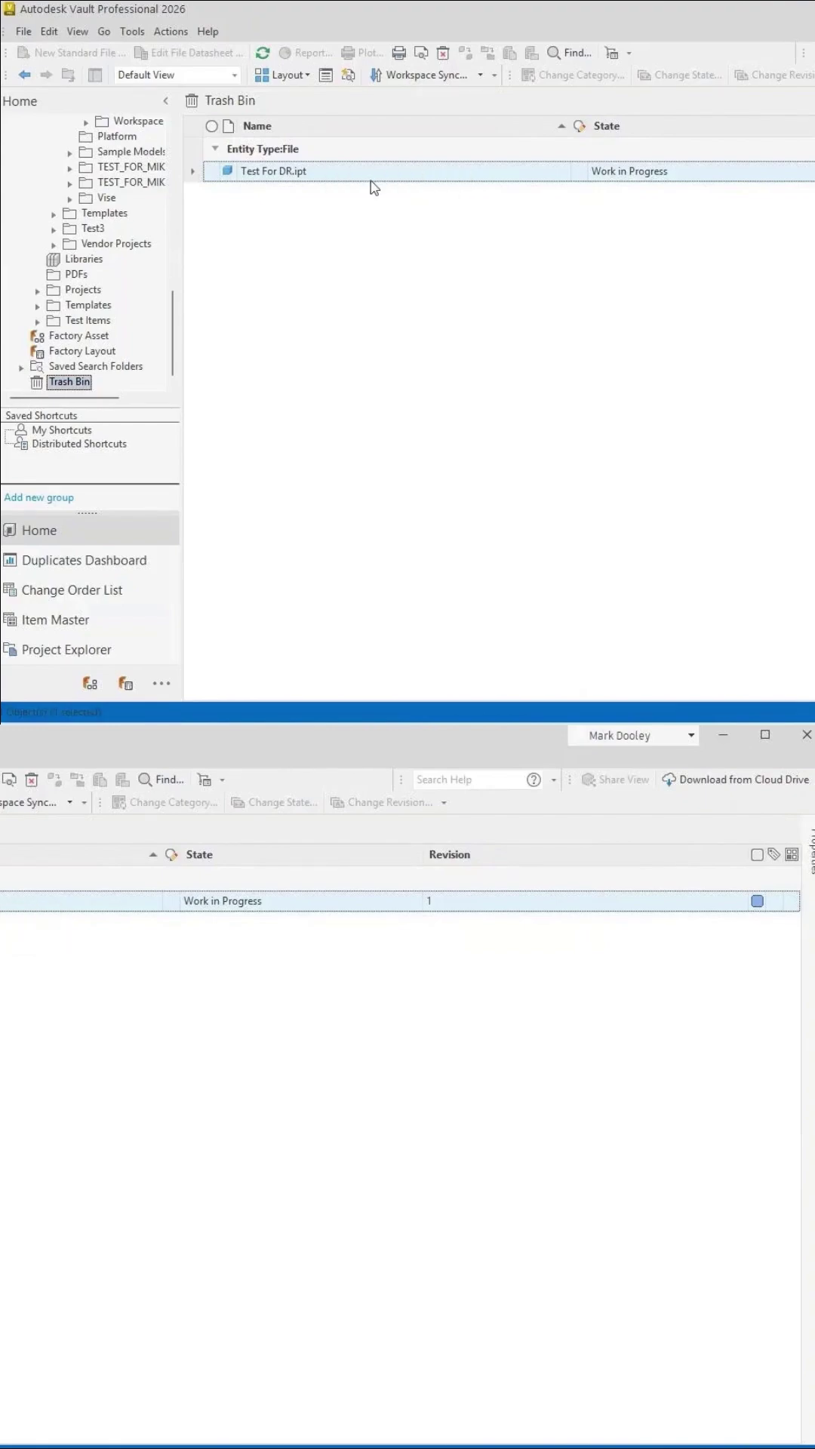
scroll(136, 277, up, 6)
scroll(137, 278, up, 4)
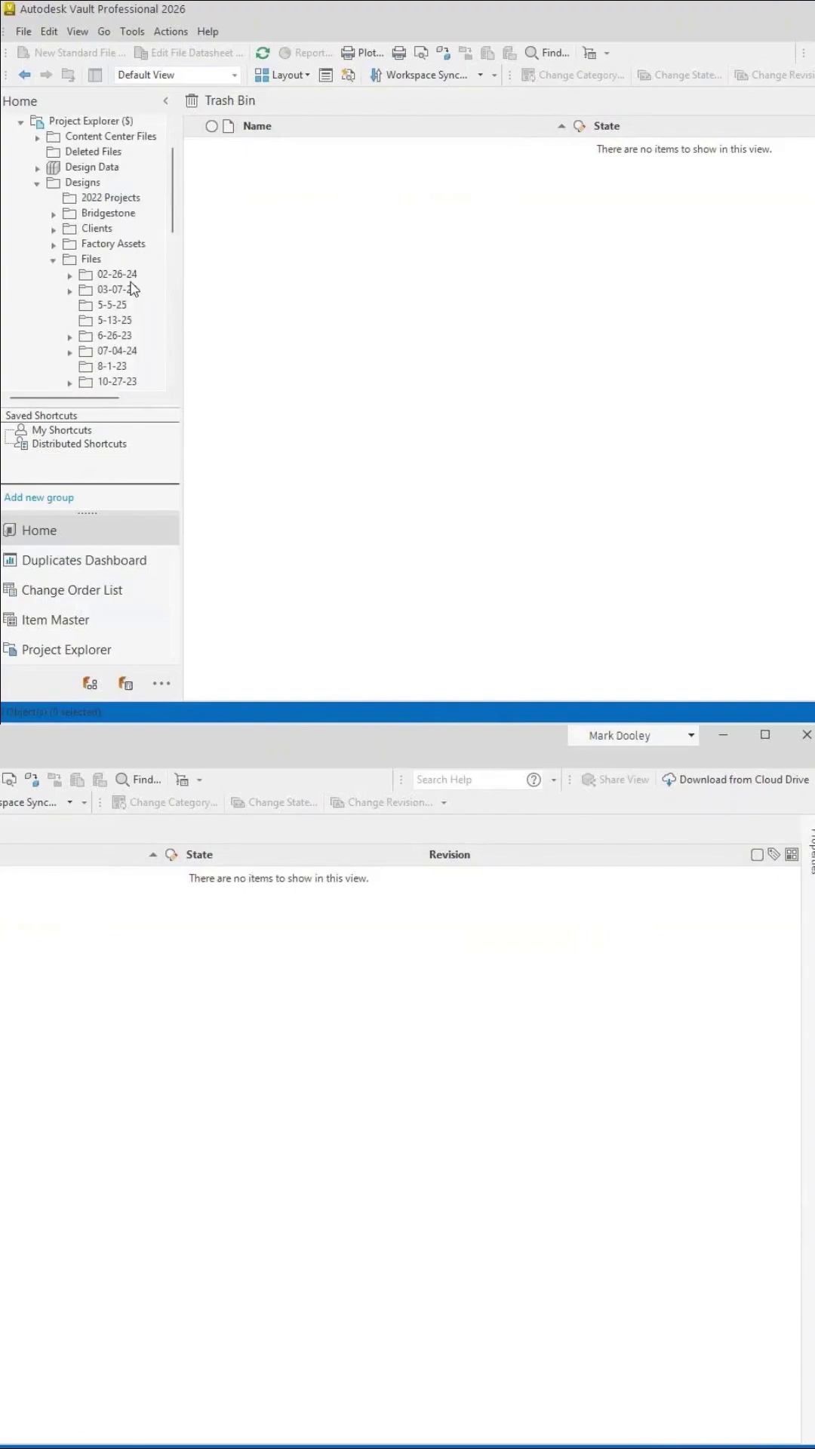
Delete the 5-13-25 folder from the tree, confirming Send to Trash Bin.
click(114, 321)
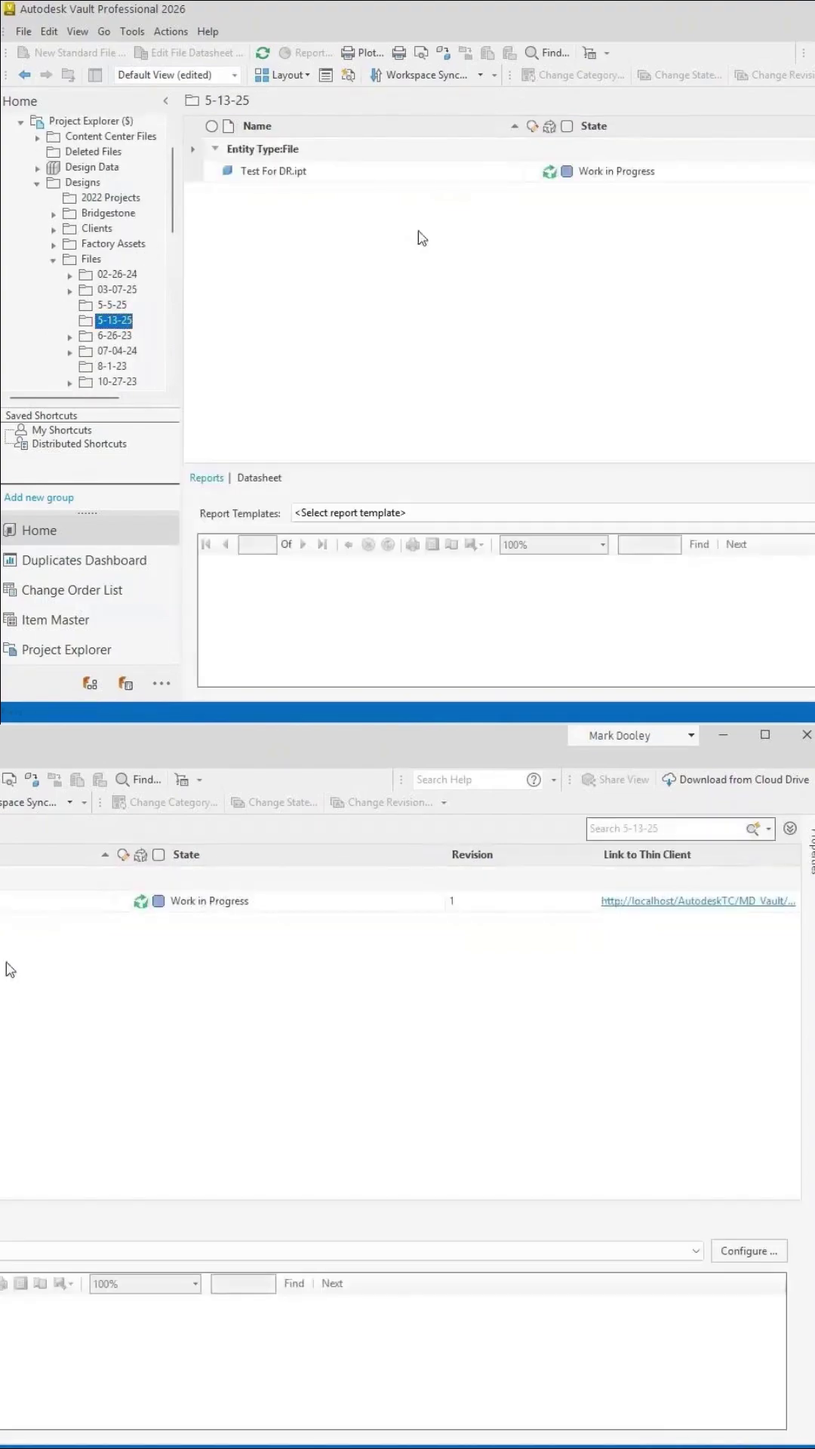
right_click(123, 321)
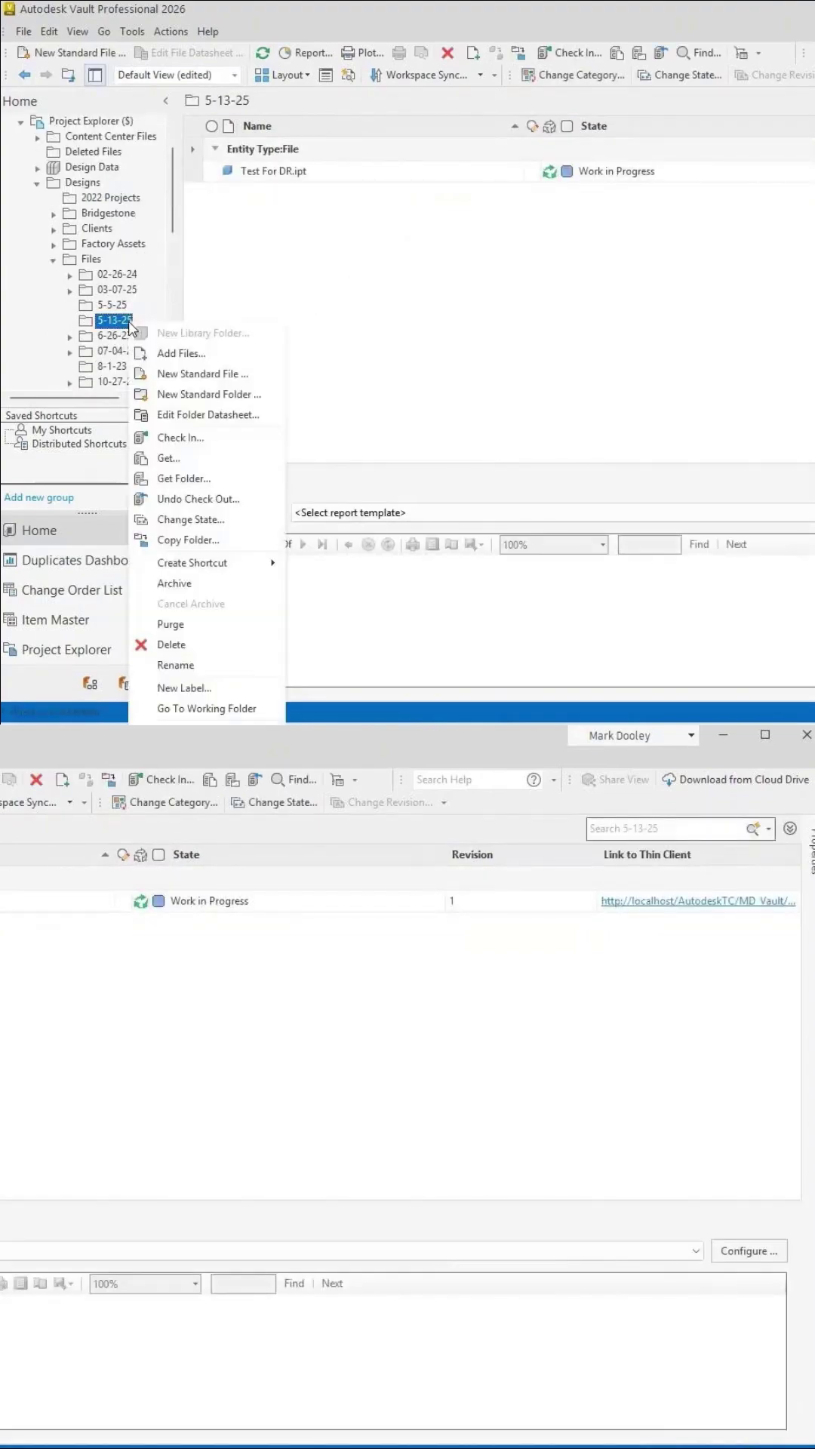
click(172, 646)
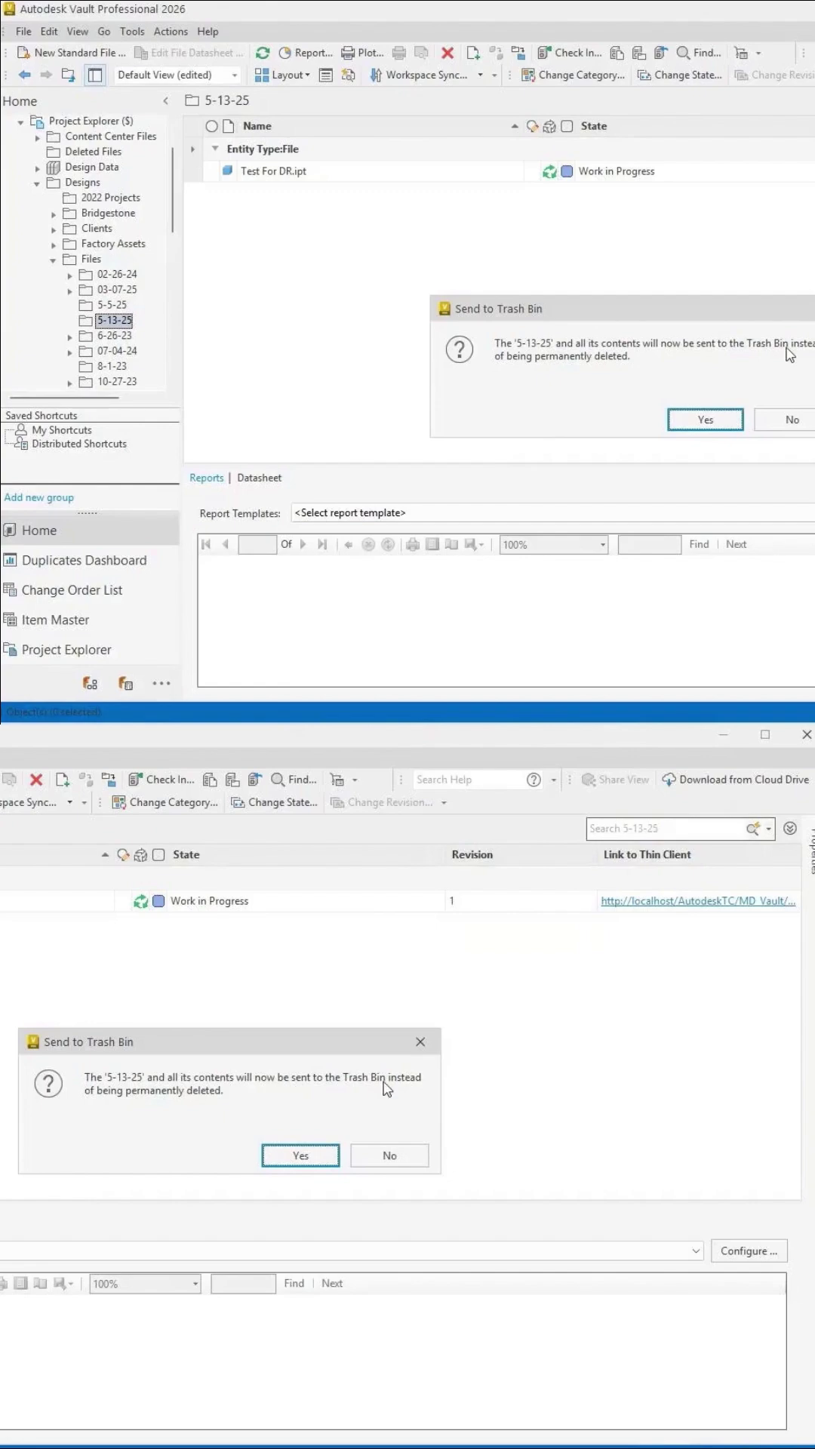
click(696, 425)
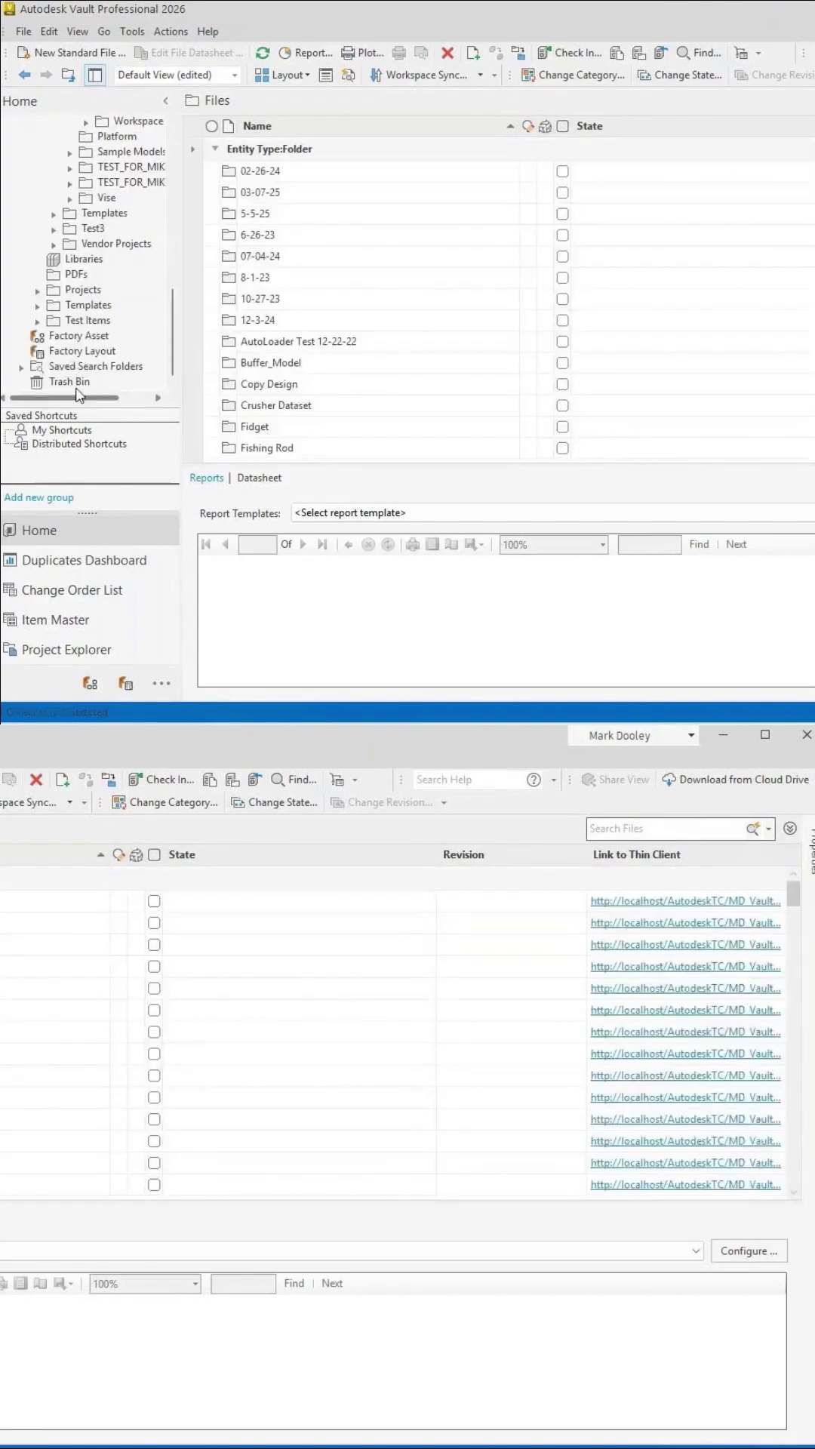
Restore the trashed 5-13-25 folder using Restore Folder and all contents.
click(71, 381)
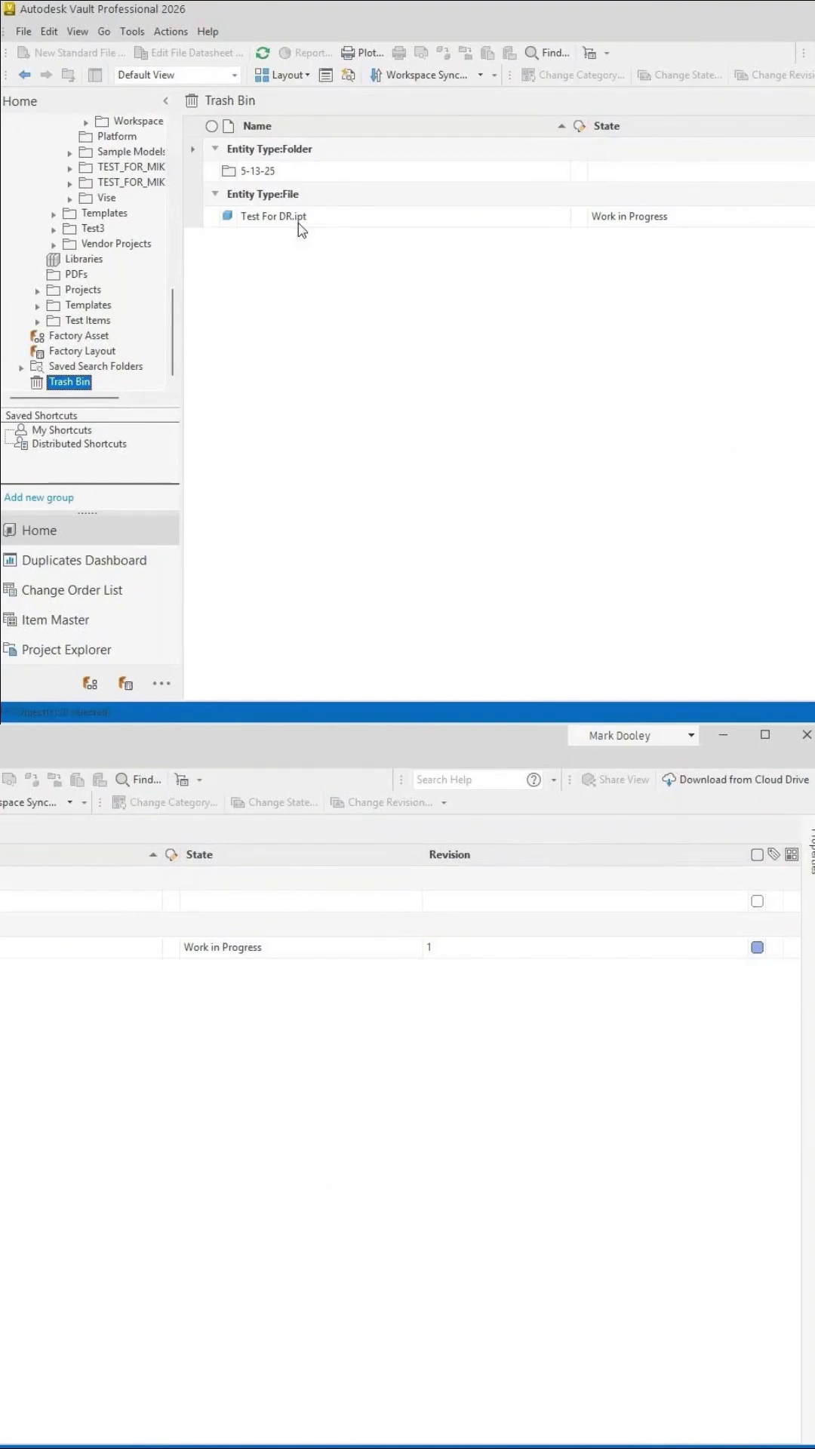
right_click(261, 172)
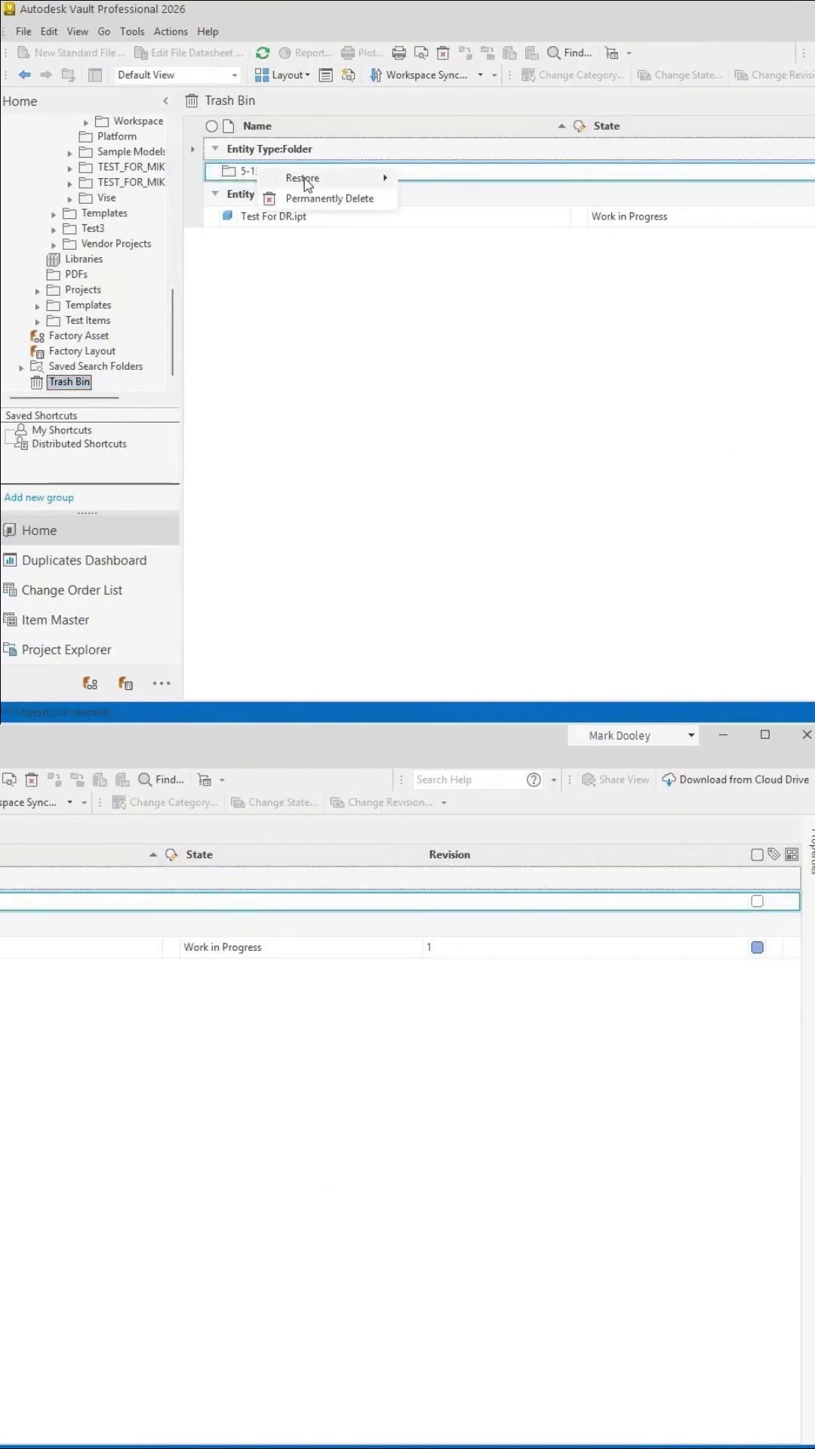
mouse_move(304, 179)
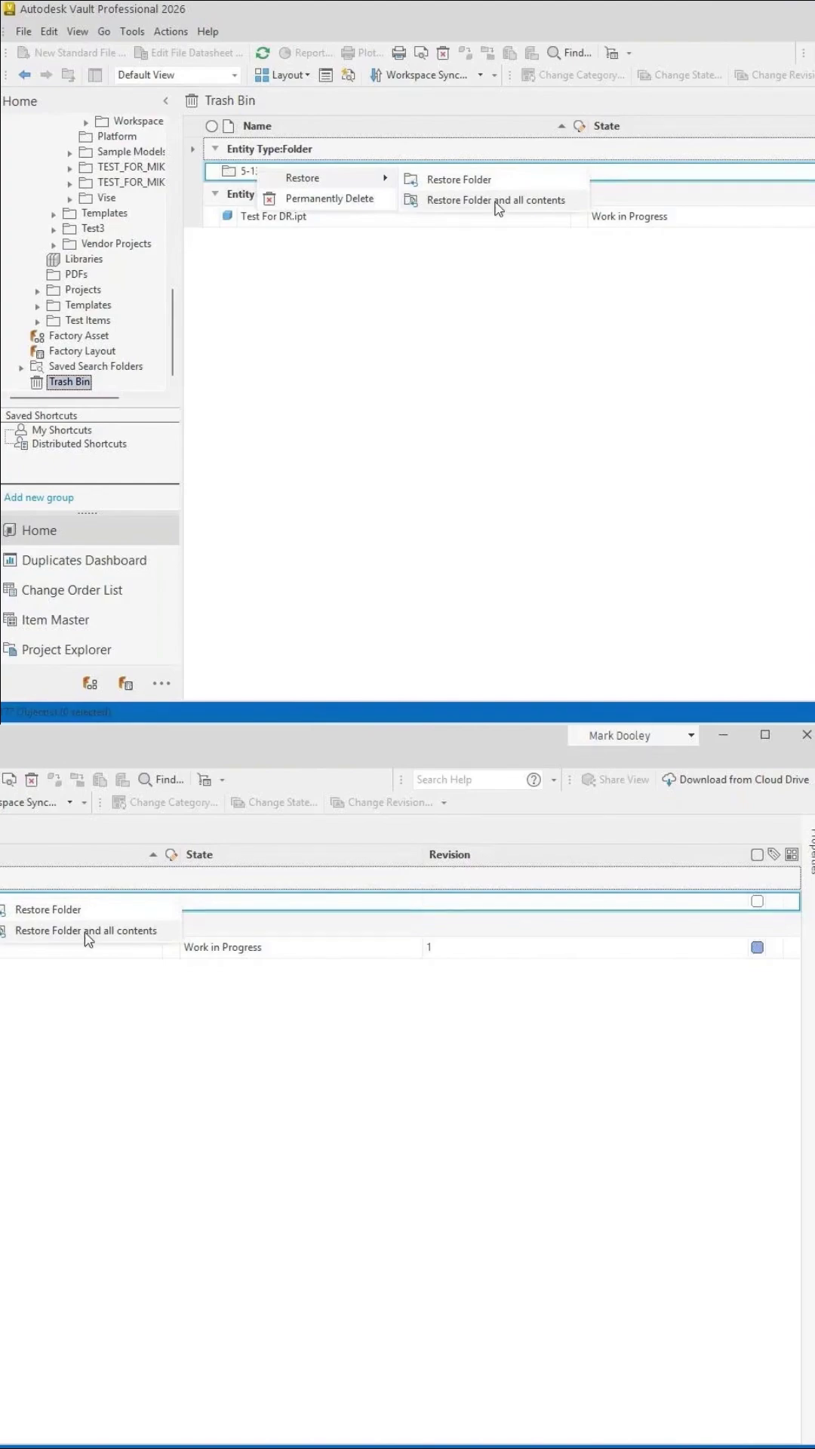
click(496, 201)
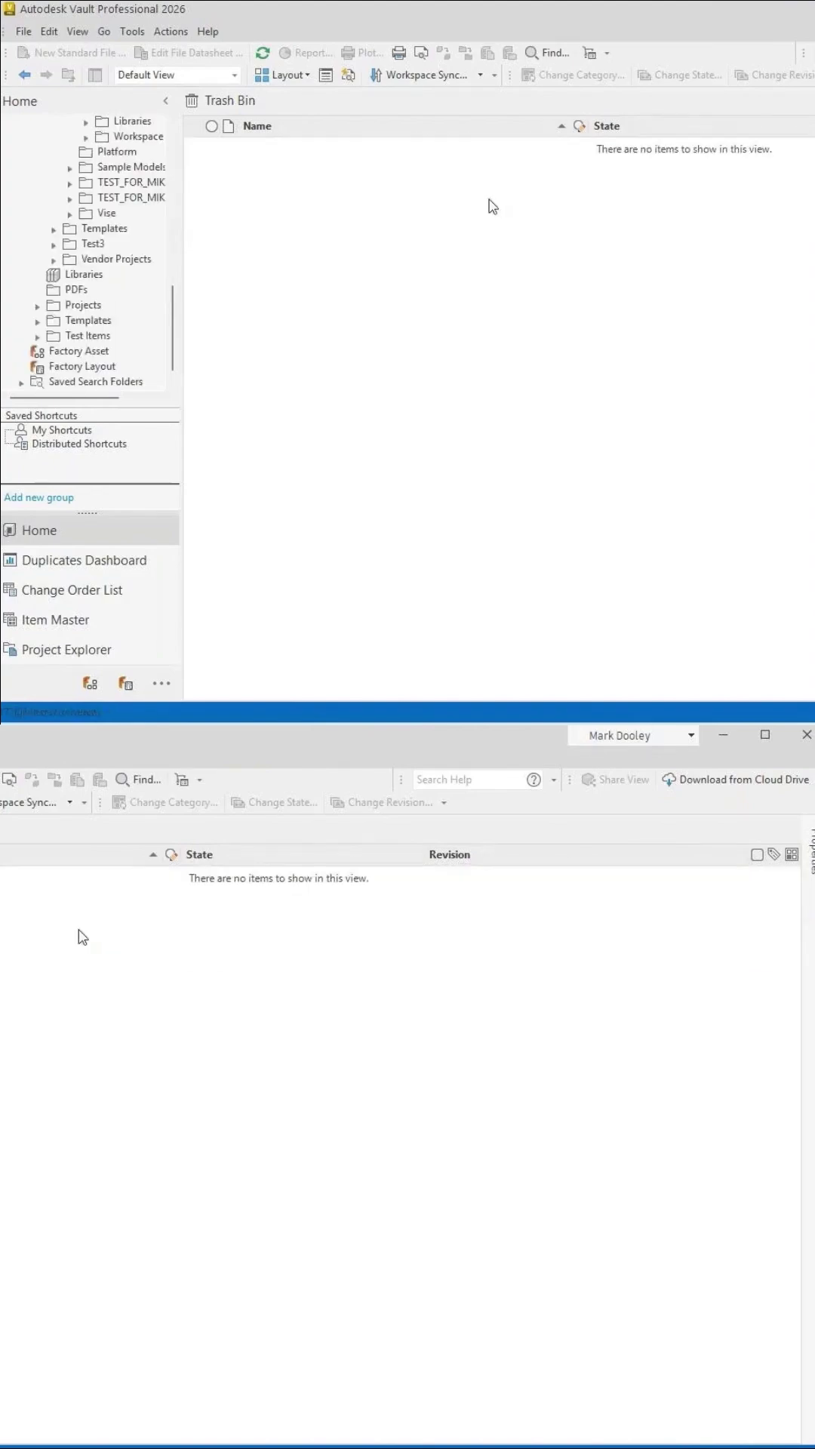
scroll(124, 277, up, 3)
scroll(124, 278, up, 3)
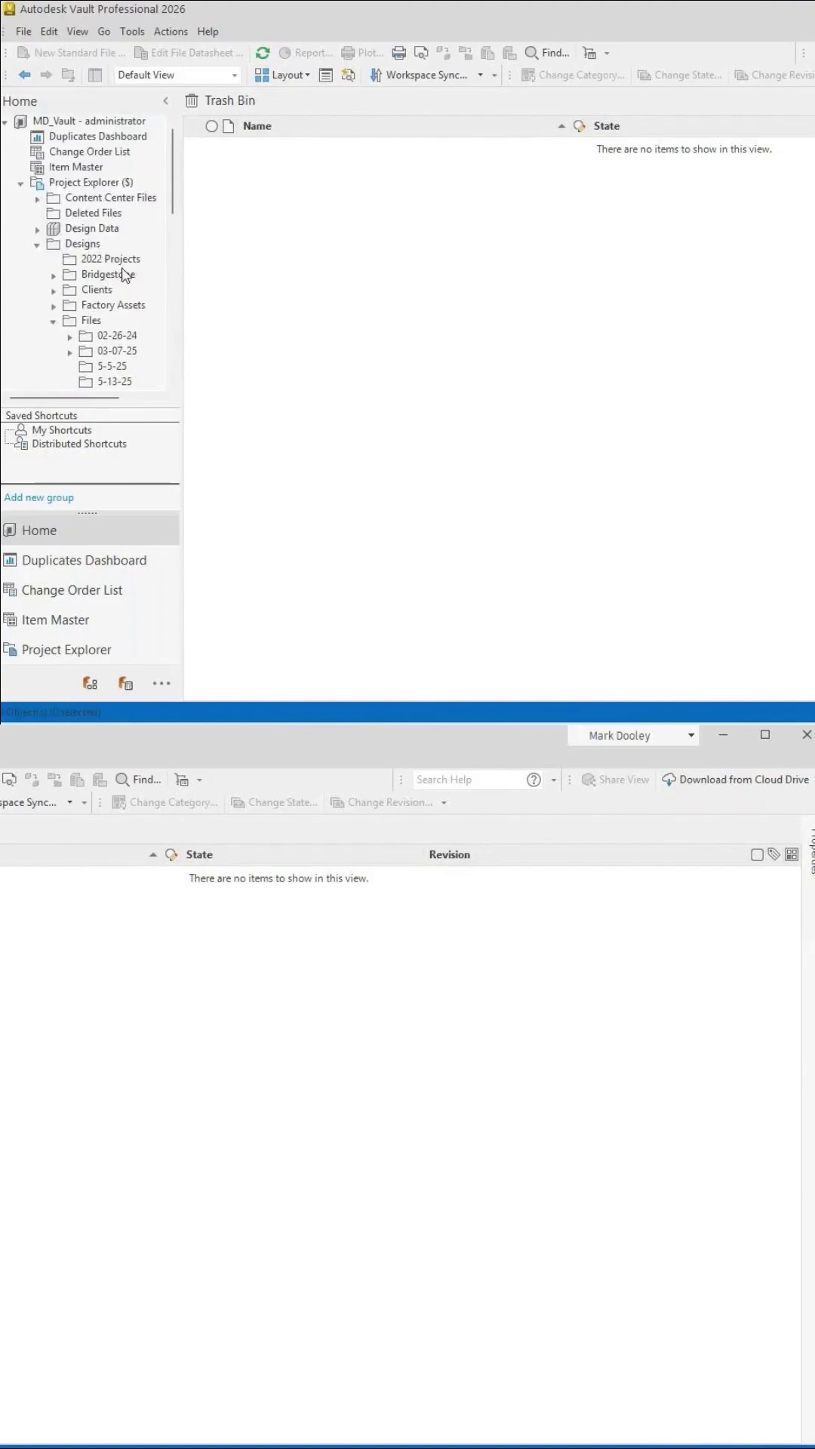
Open the restored 5-13-25 folder and show the History of Test For DR.ipt.
click(115, 382)
click(355, 172)
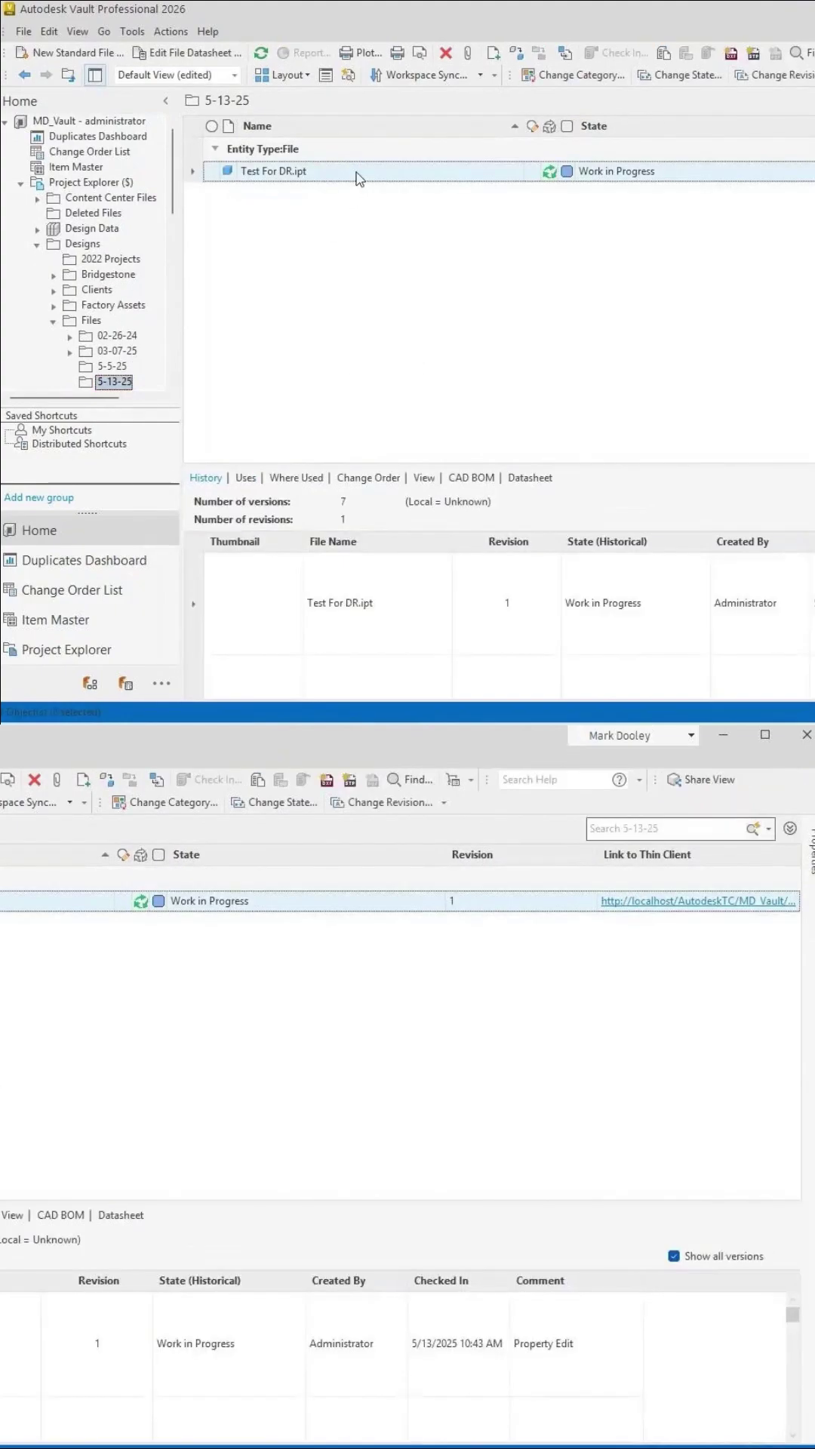